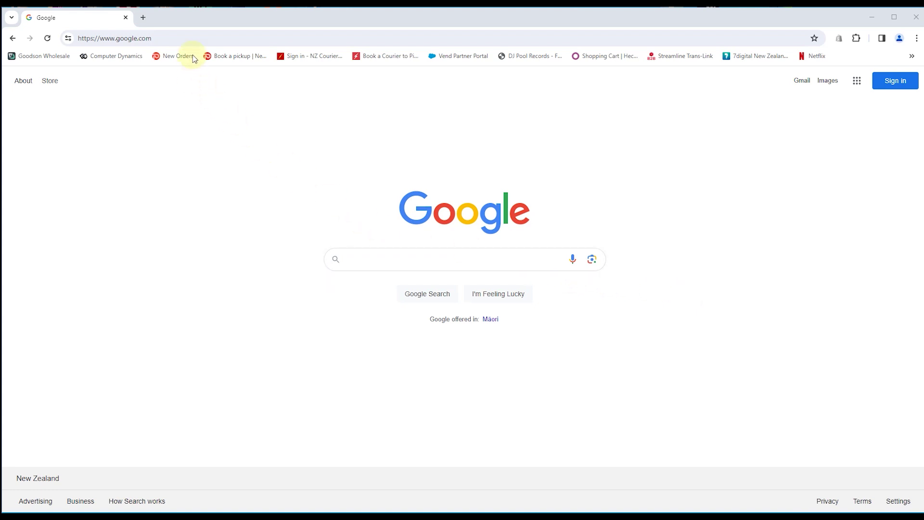
# Search Google for '1stdomains', correcting the misspelling before running the search
pyautogui.click(200, 38)
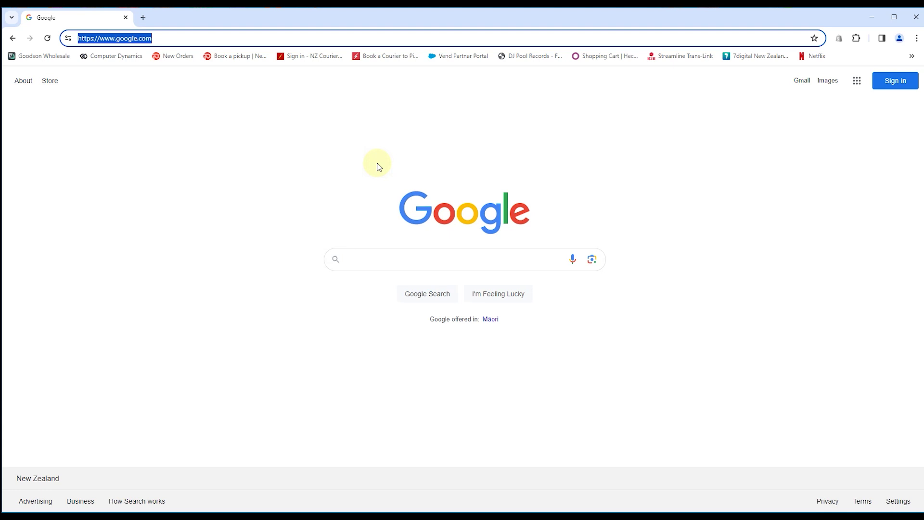
pyautogui.write('1s')
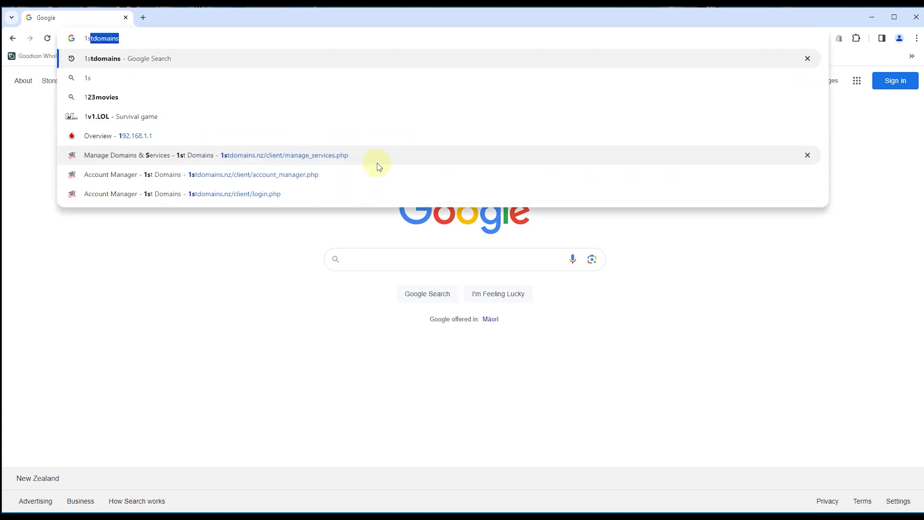
pyautogui.write('tdamins')
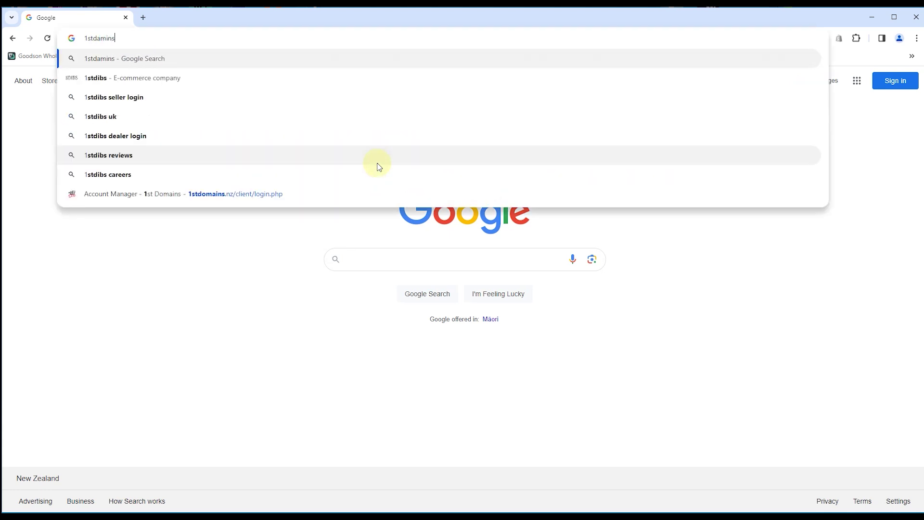
pyautogui.press('BackSpace')
pyautogui.press('BackSpace')
pyautogui.press('BackSpace')
pyautogui.press('BackSpace')
pyautogui.press('BackSpace')
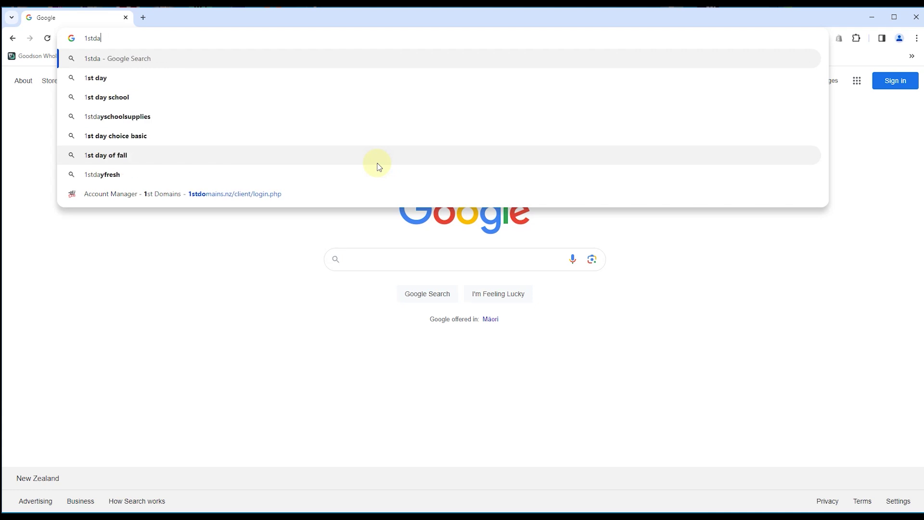
pyautogui.write('omains')
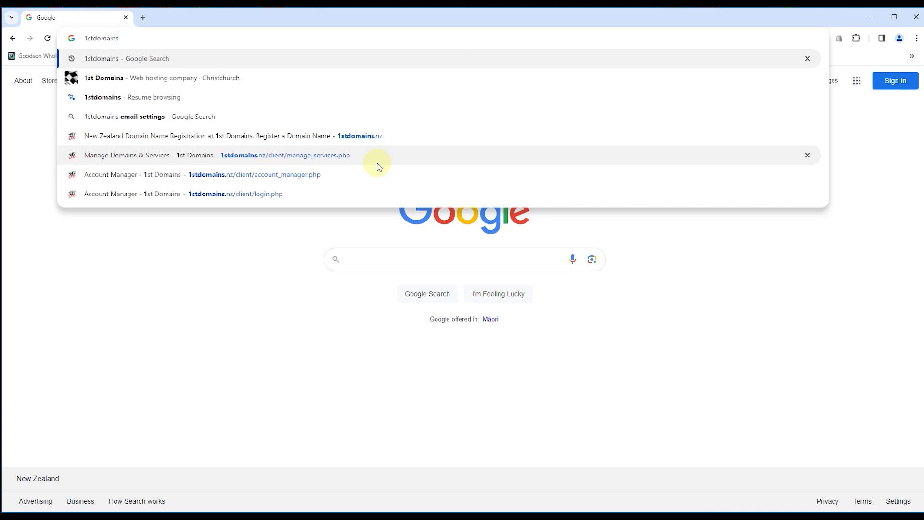
pyautogui.press('Return')
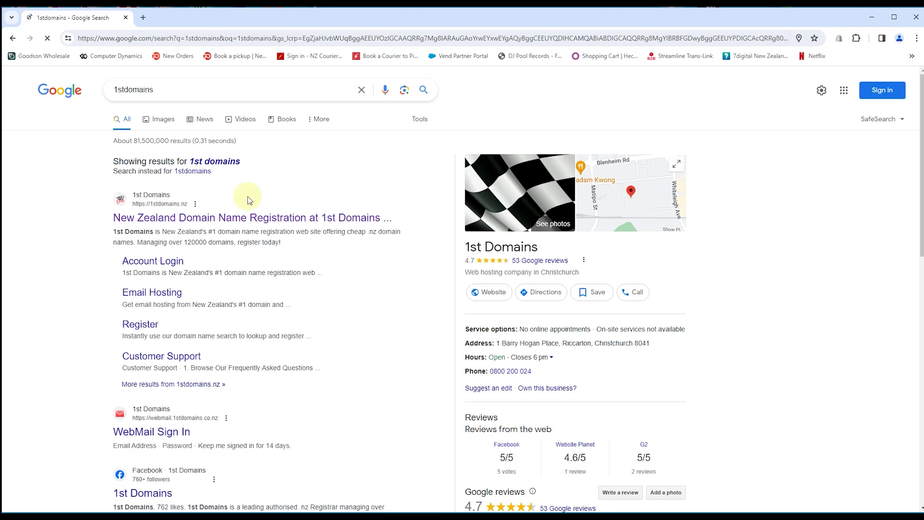
# Log in to 1st Domains with Express Login and open the tillman.co.nz Domain Name Manager page
pyautogui.click(249, 216)
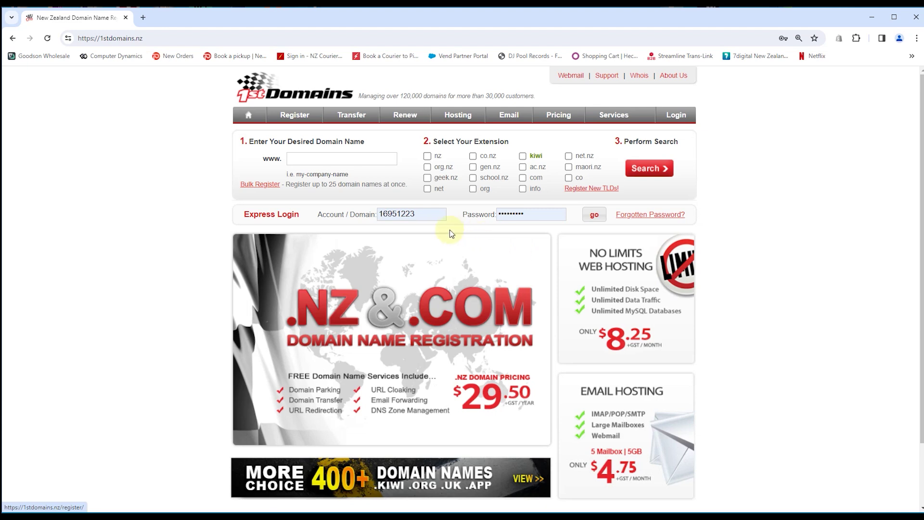
pyautogui.click(595, 215)
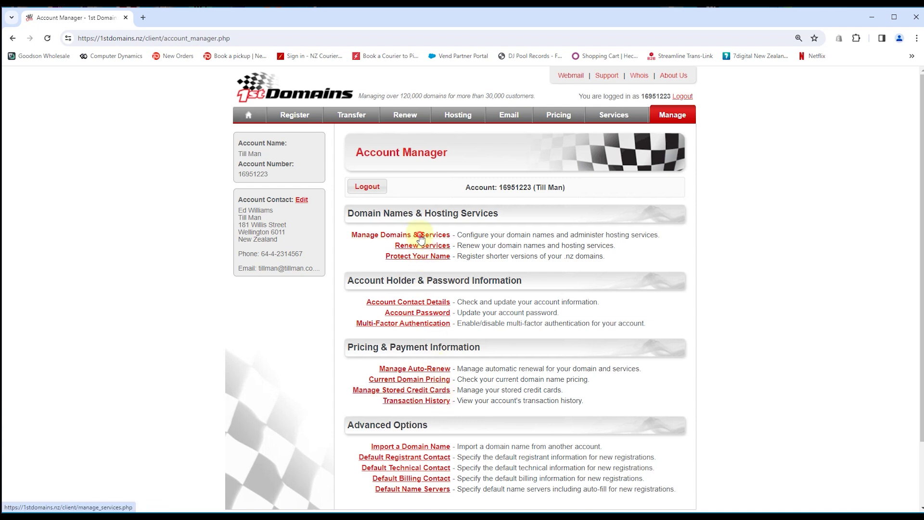
pyautogui.click(419, 234)
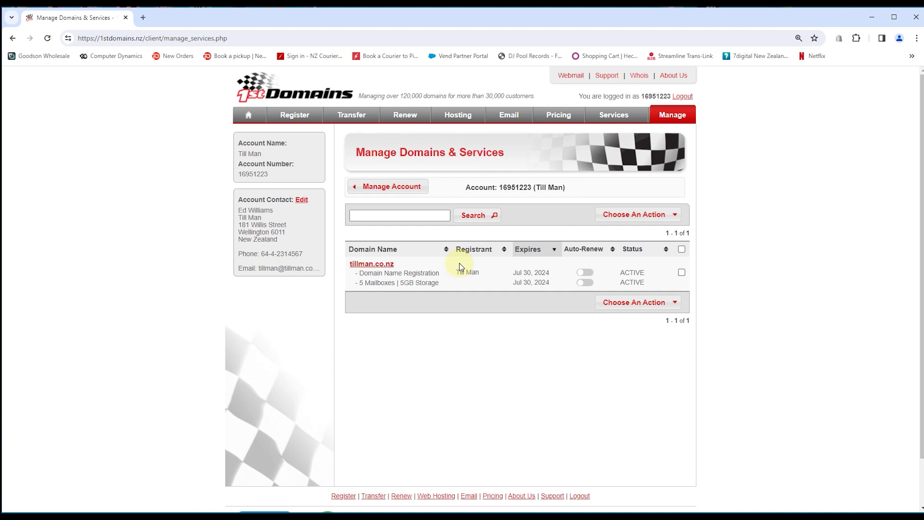
pyautogui.click(384, 262)
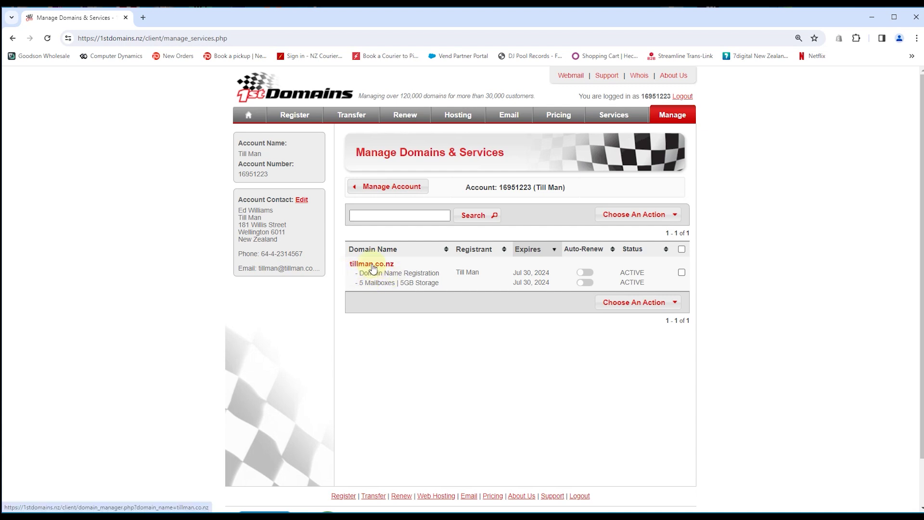
pyautogui.click(372, 265)
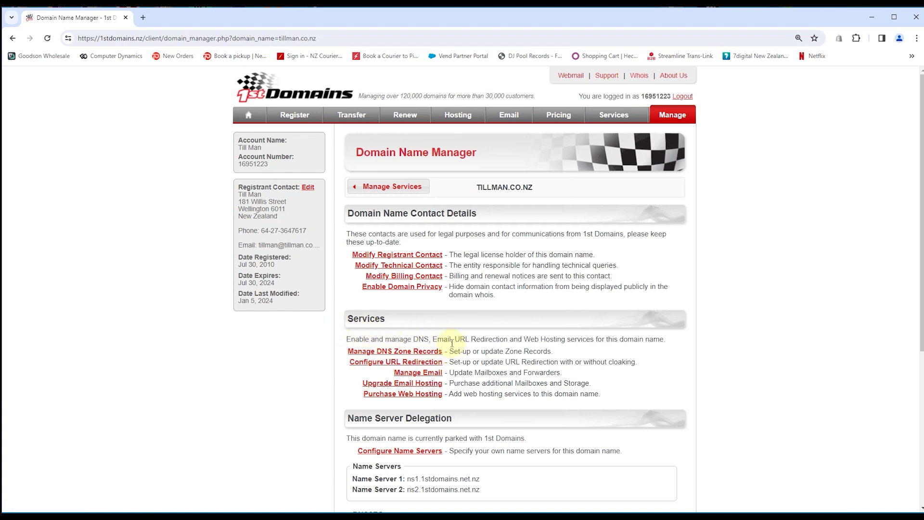
# Open the tillman.co.nz DNS zone records and add a new blank record row
pyautogui.click(405, 351)
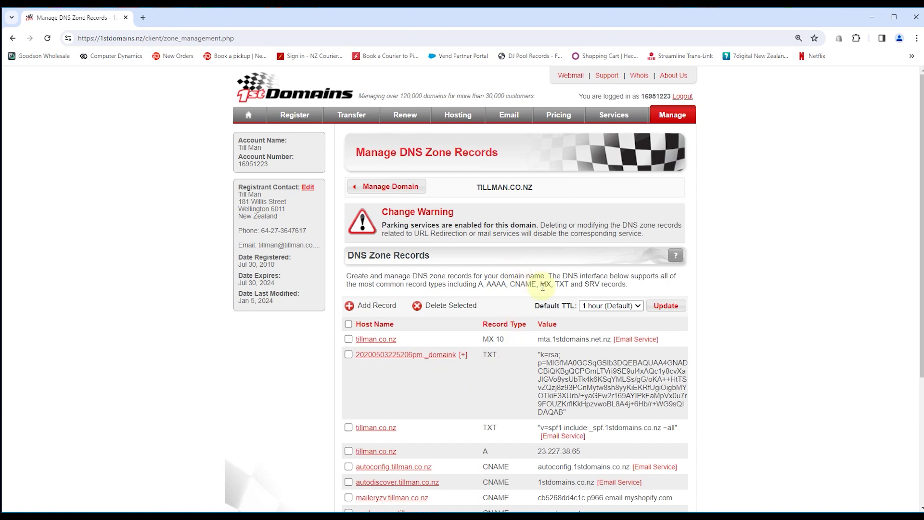
pyautogui.scroll(-4, 520, 274)
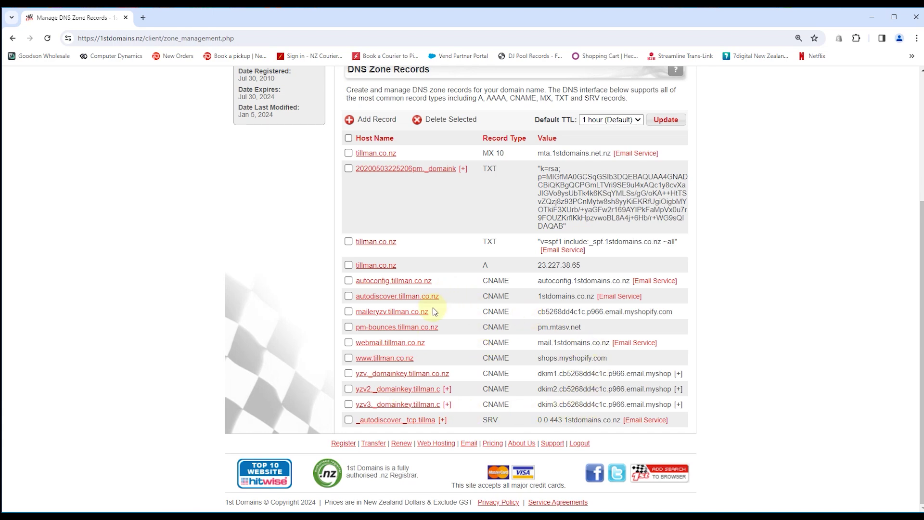
pyautogui.scroll(3, 447, 242)
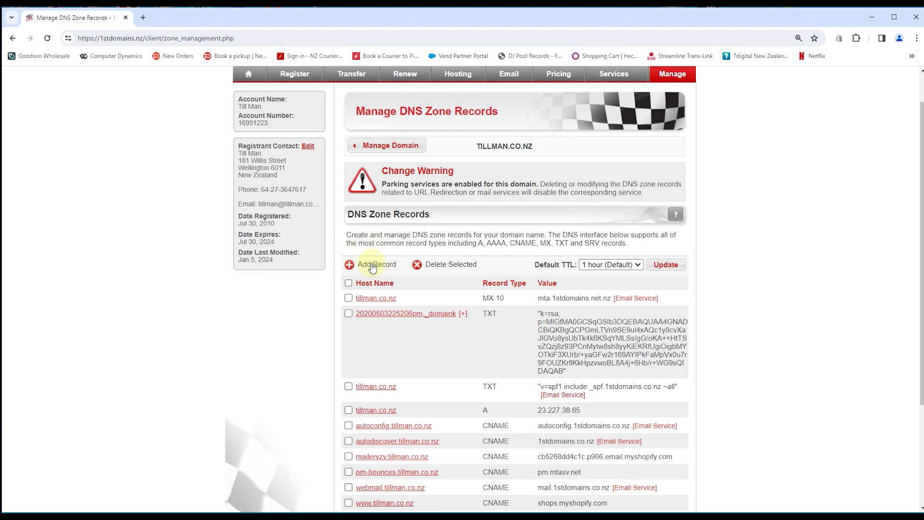
pyautogui.click(371, 266)
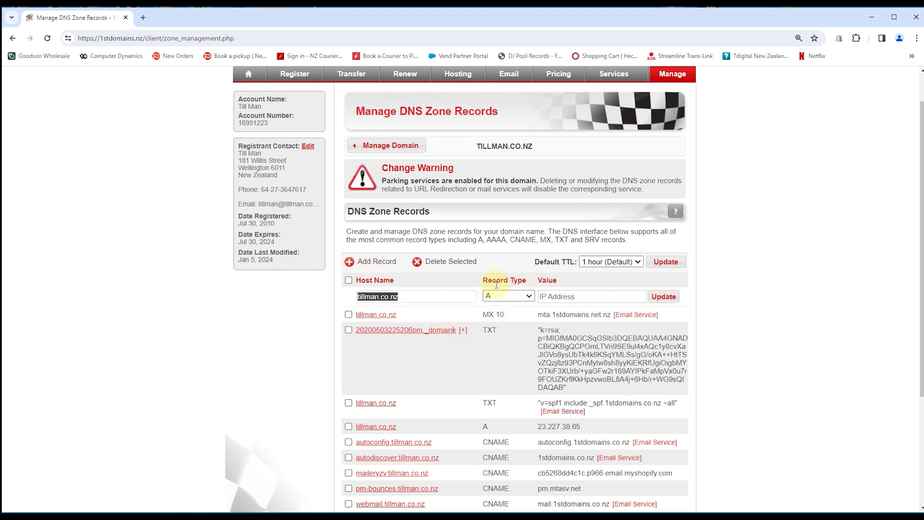
pyautogui.click(529, 297)
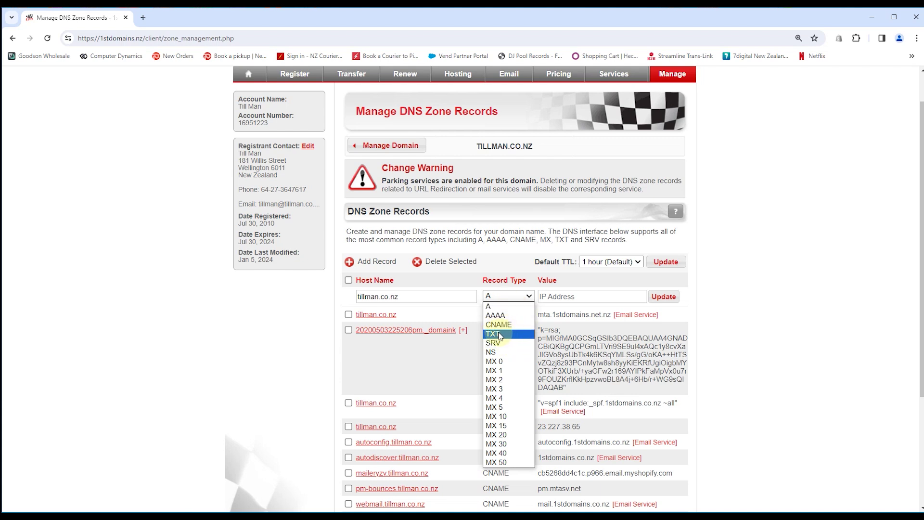
# Set the new record's type to TXT and prefix its host name with '_dmarc.'
pyautogui.click(499, 336)
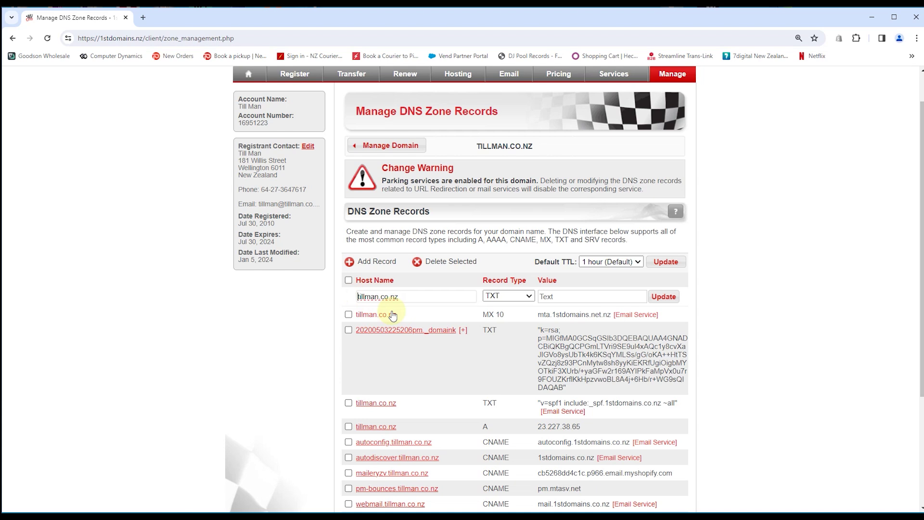
pyautogui.write('_')
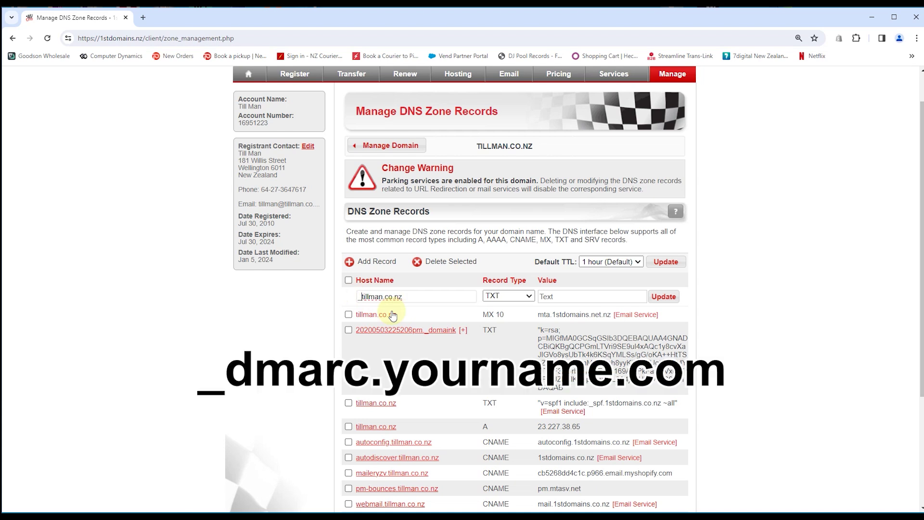
pyautogui.write('dmarc.')
# Enter 'v=DMARC1; p=none;' as the TXT record's value
pyautogui.click(555, 296)
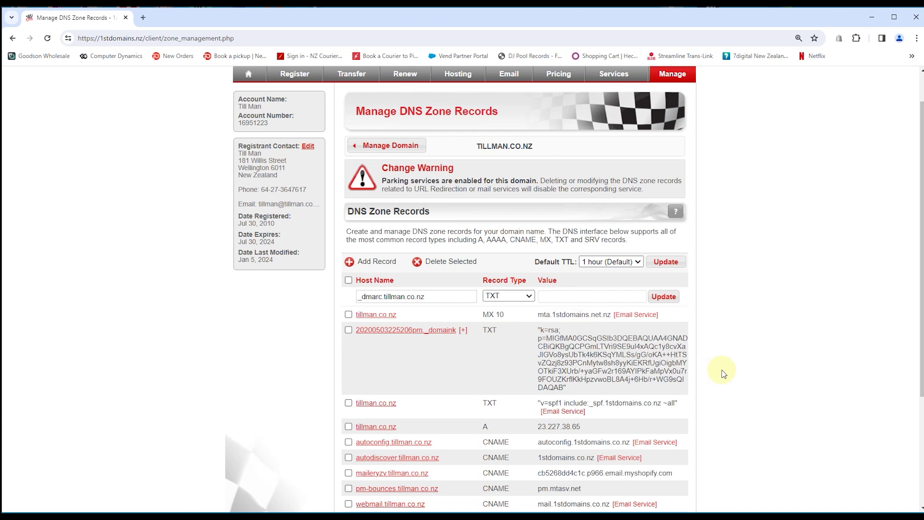
pyautogui.write('v=')
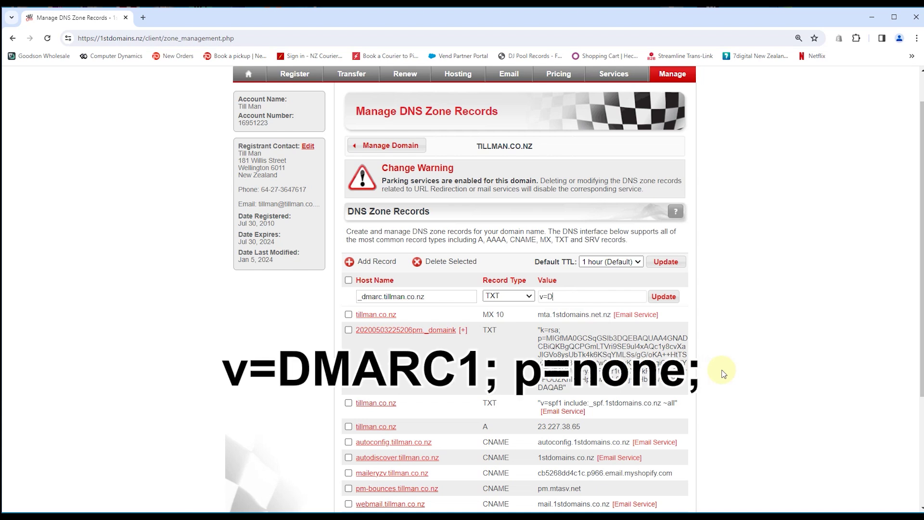
pyautogui.write('DMARC')
pyautogui.write('1; p=none;')
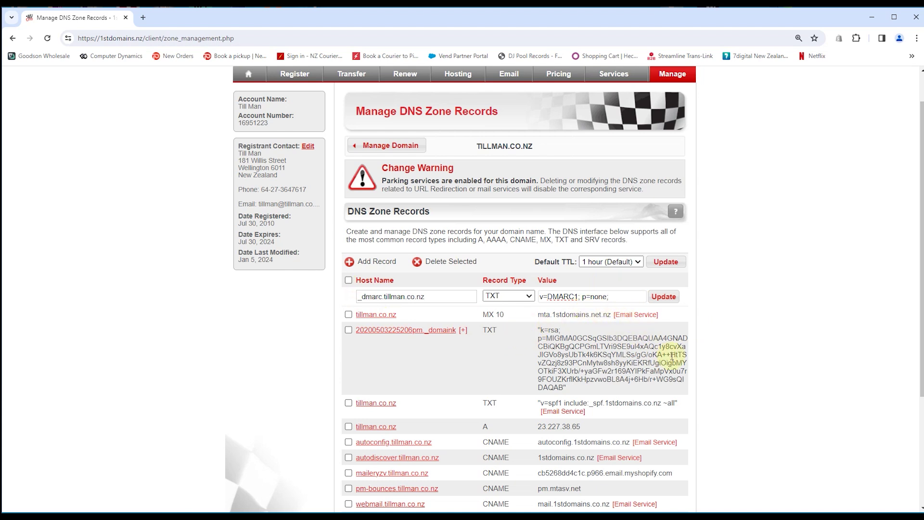
# Save the _dmarc TXT record and check its DMARC value in the zone record list
pyautogui.click(663, 296)
pyautogui.click(663, 297)
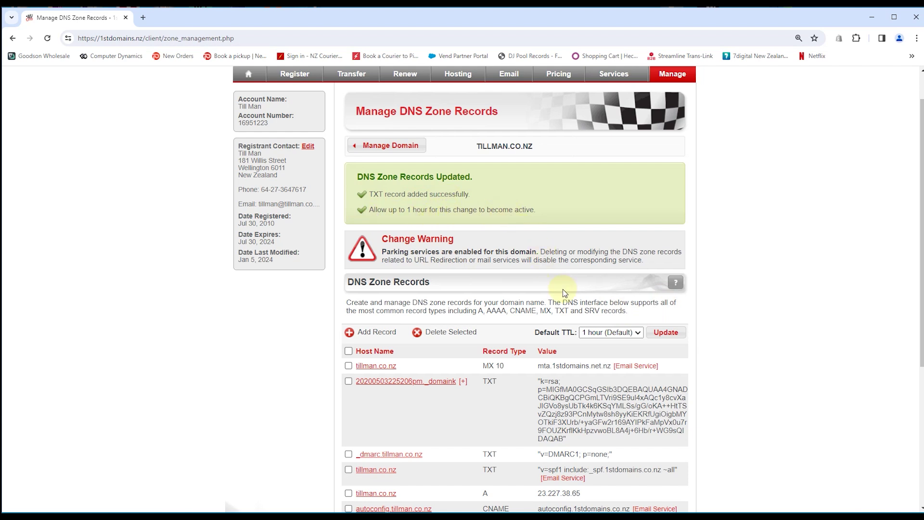
pyautogui.scroll(-3, 539, 328)
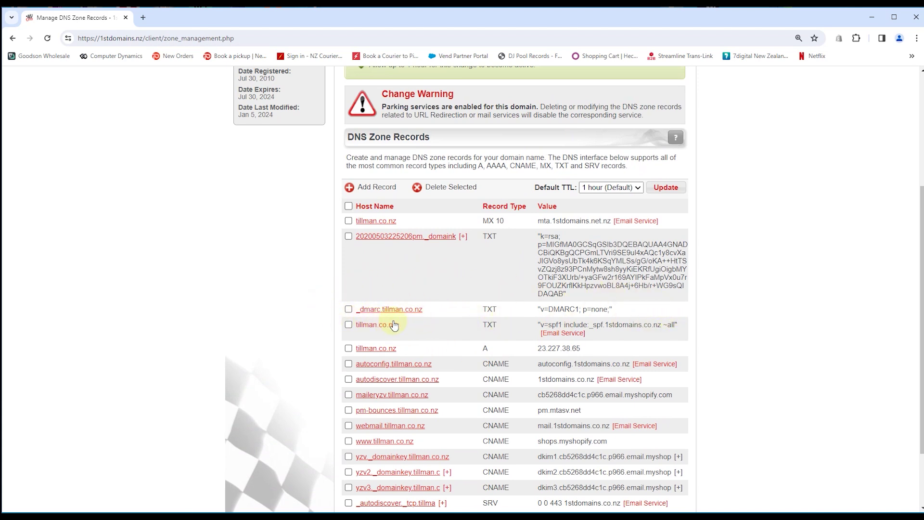
pyautogui.moveTo(538, 309); pyautogui.dragTo(580, 311)
pyautogui.click(623, 315)
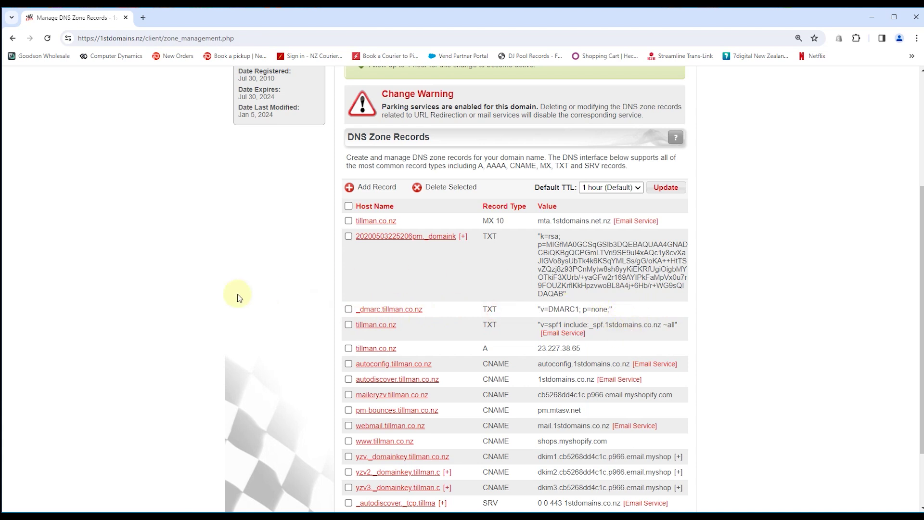